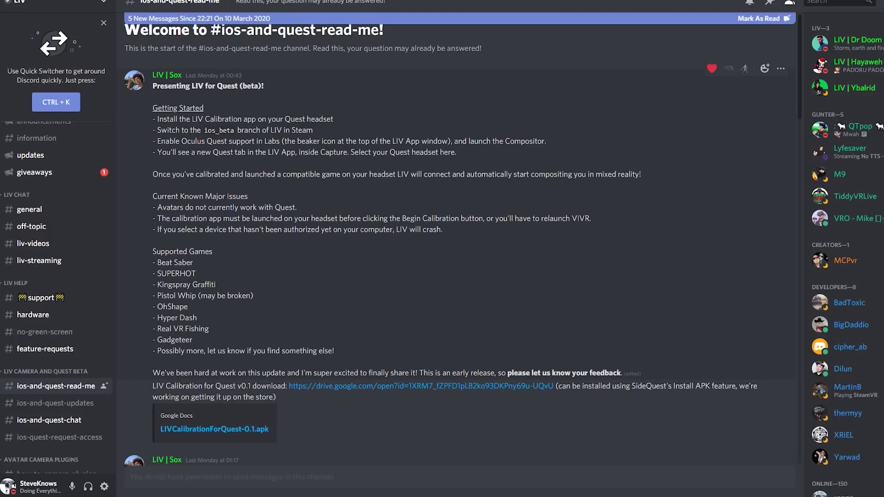
Check the Quest updates channel, then highlight the LIVCalibrationForQuest-0.1.apk download in the read-me channel.
{"action": "left_click", "coordinate": [55, 403]}
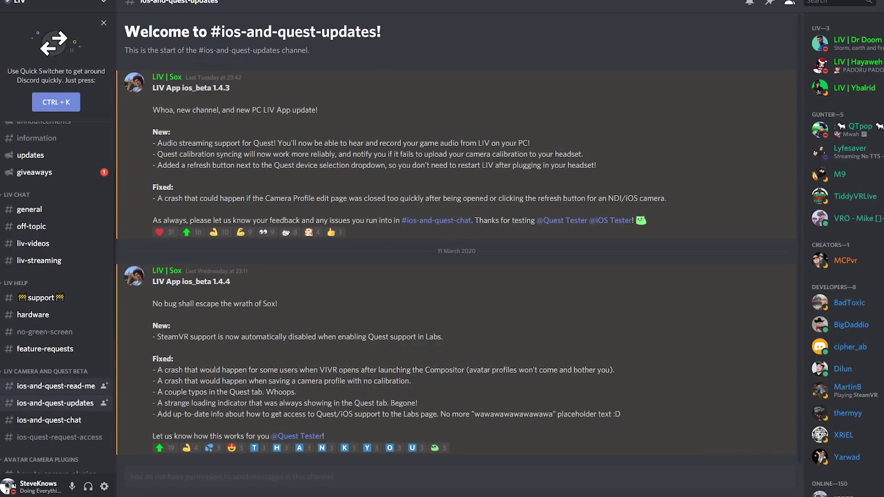
{"action": "left_click", "coordinate": [55, 386]}
{"action": "scroll", "coordinate": [456, 276], "scroll_direction": "up", "scroll_amount": 10}
{"action": "scroll", "coordinate": [455, 248], "scroll_direction": "up", "scroll_amount": 7}
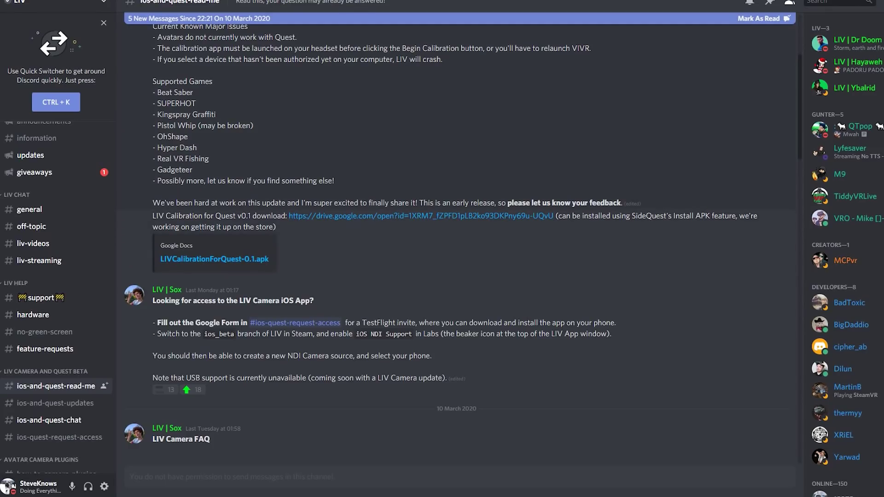
{"action": "left_click_drag", "start_coordinate": [152, 192], "coordinate": [255, 260]}
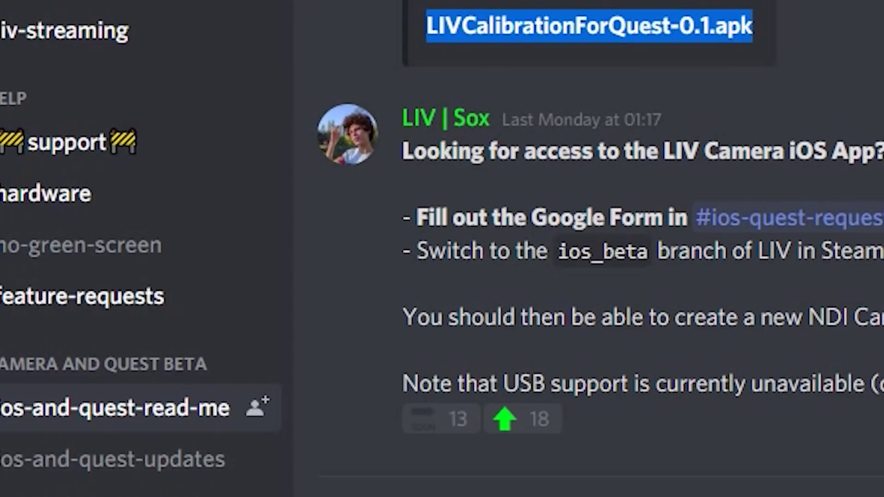
{"action": "key", "text": "alt+Tab"}
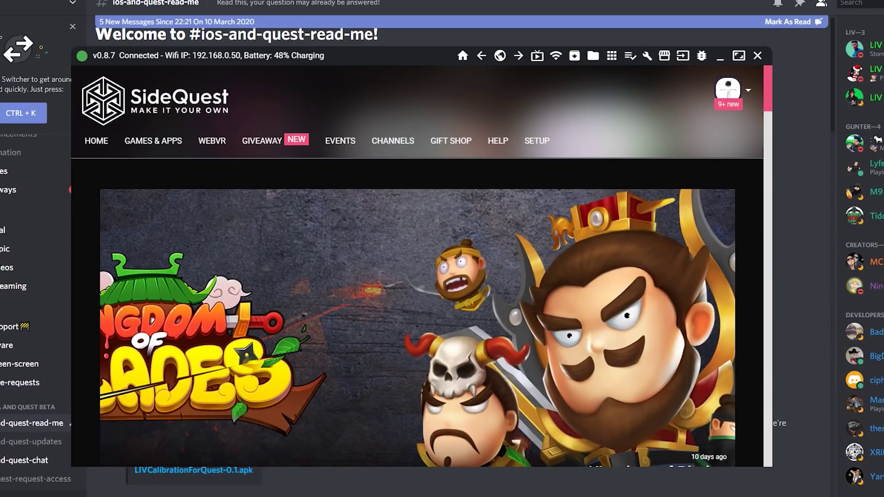
Install LIVCalibrationForQuest-0.1.apk from the Downloads folder onto the Quest via SideQuest's file manager.
{"action": "left_click", "coordinate": [593, 56]}
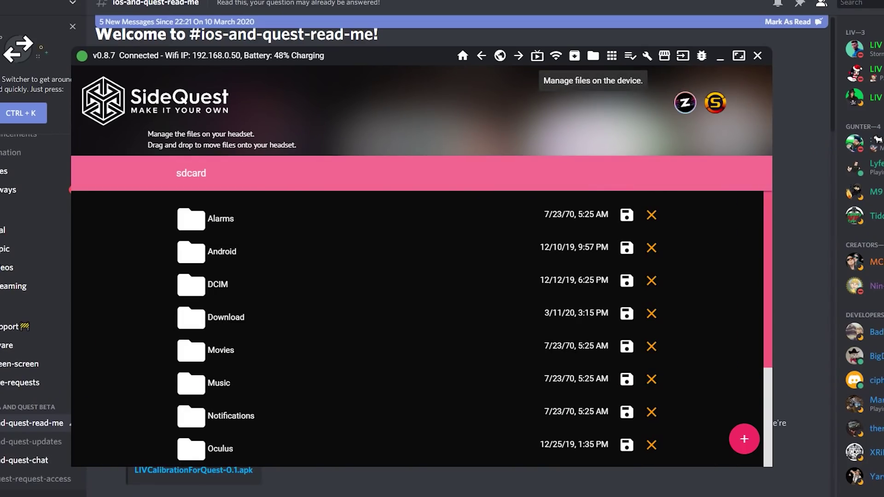
{"action": "left_click", "coordinate": [574, 56]}
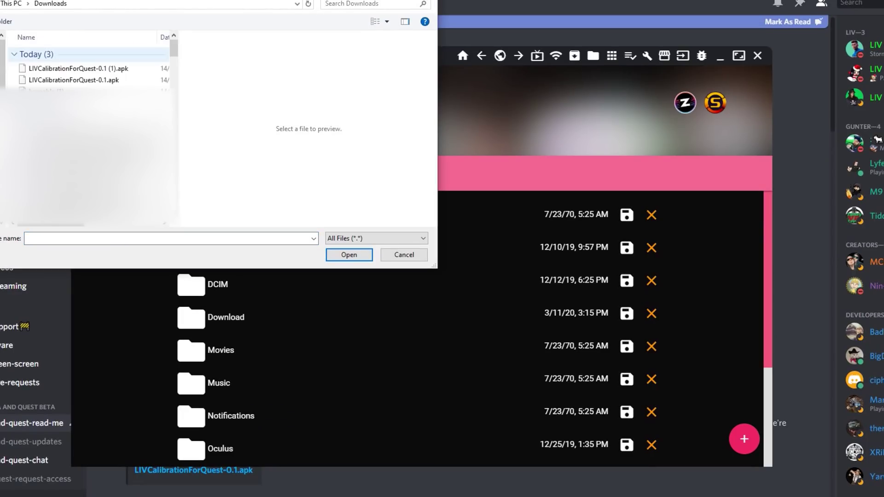
{"action": "left_click", "coordinate": [74, 79]}
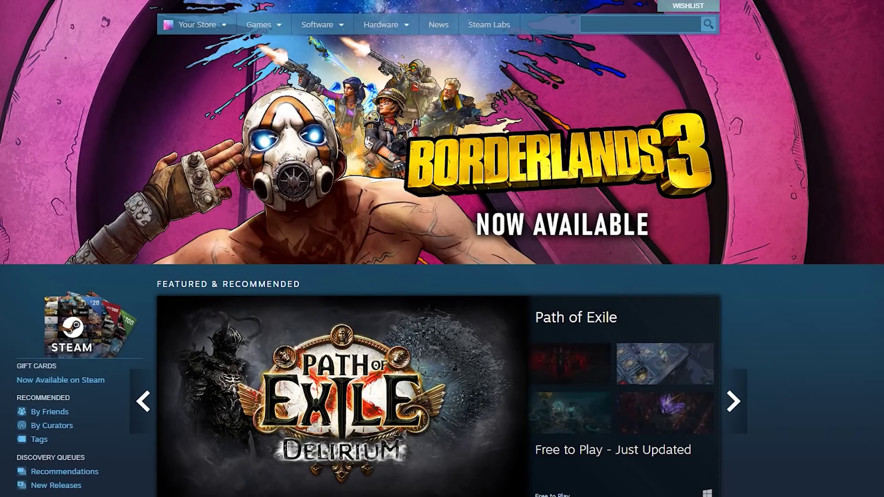
Search the Steam store for LIV, then install the LIV SteamVR driver.
{"action": "type", "text": "LIV"}
{"action": "key", "text": "Return"}
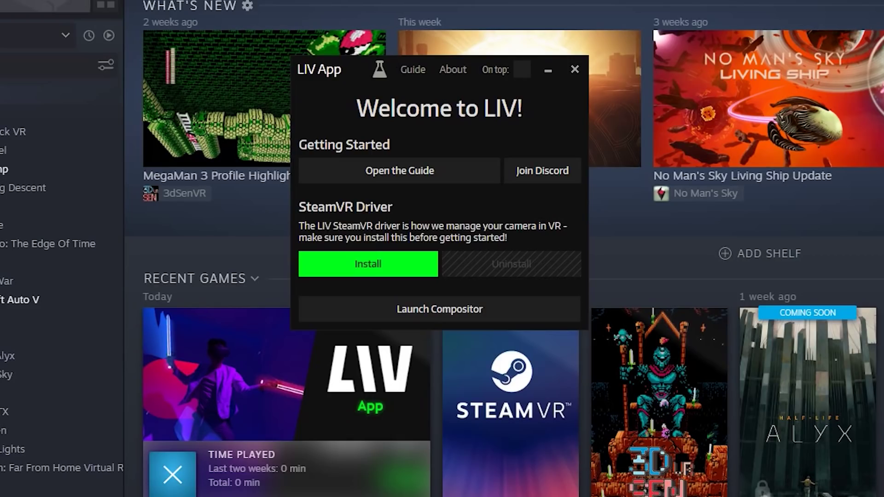
{"action": "left_click", "coordinate": [368, 264]}
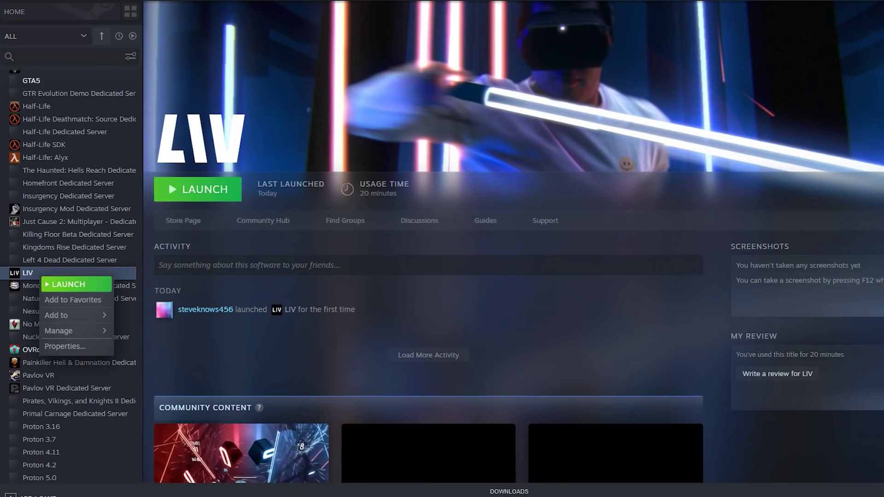
Opt LIV into the 'ios_beta - Also Quest!' beta branch in its Steam properties.
{"action": "mouse_move", "coordinate": [59, 330]}
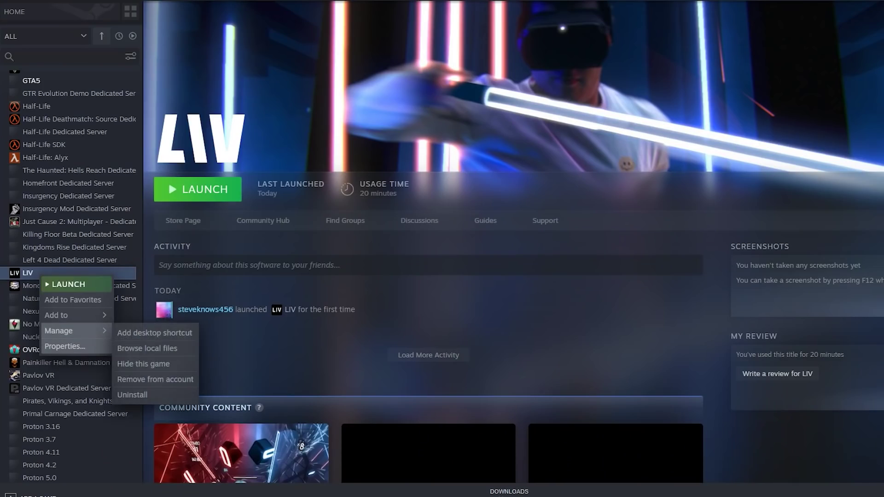
{"action": "left_click", "coordinate": [65, 346]}
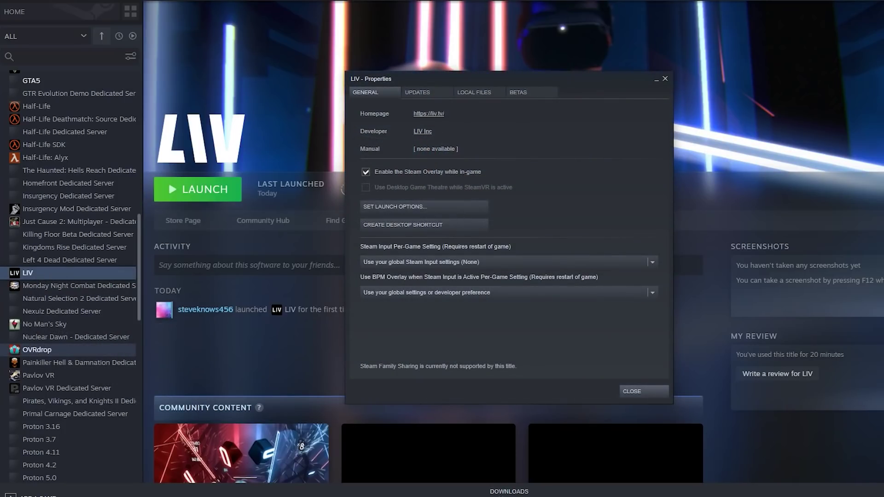
{"action": "left_click", "coordinate": [518, 92]}
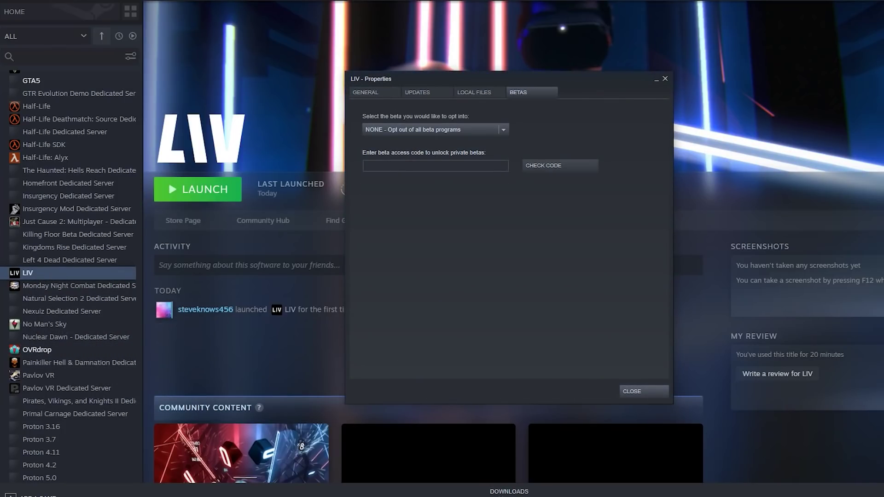
{"action": "left_click", "coordinate": [435, 129]}
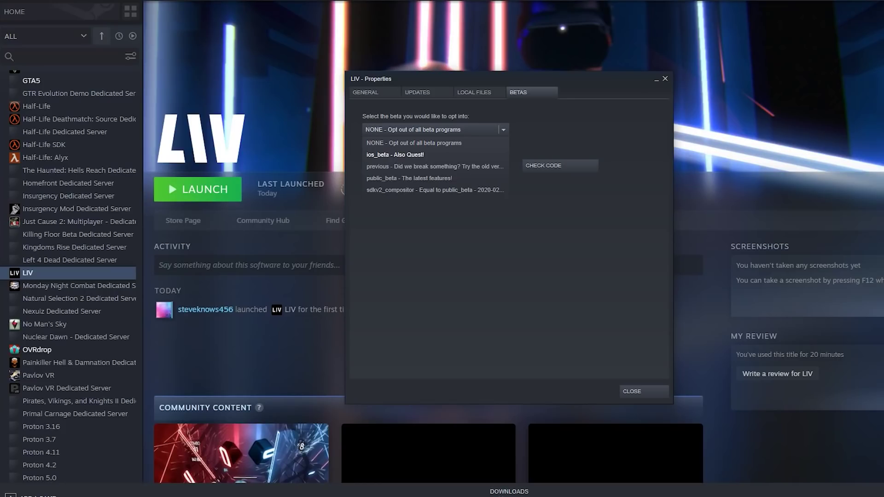
{"action": "left_click", "coordinate": [395, 155]}
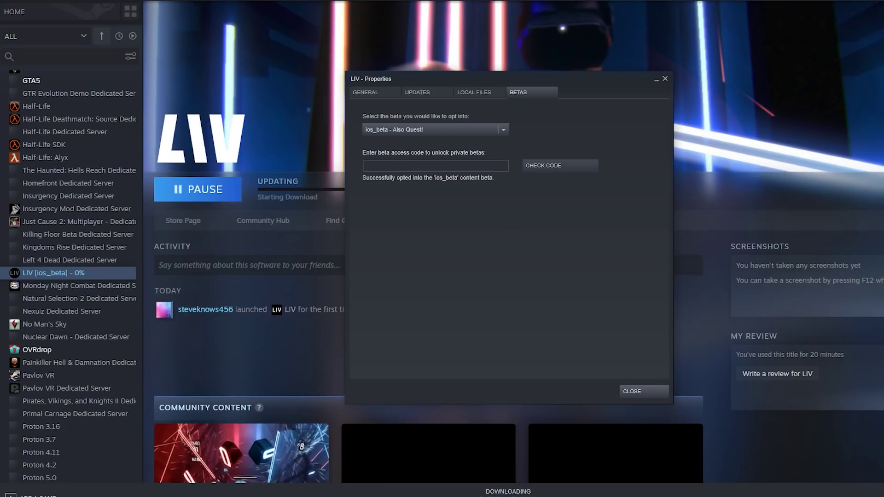
{"action": "left_click_drag", "start_coordinate": [437, 79], "coordinate": [542, 74]}
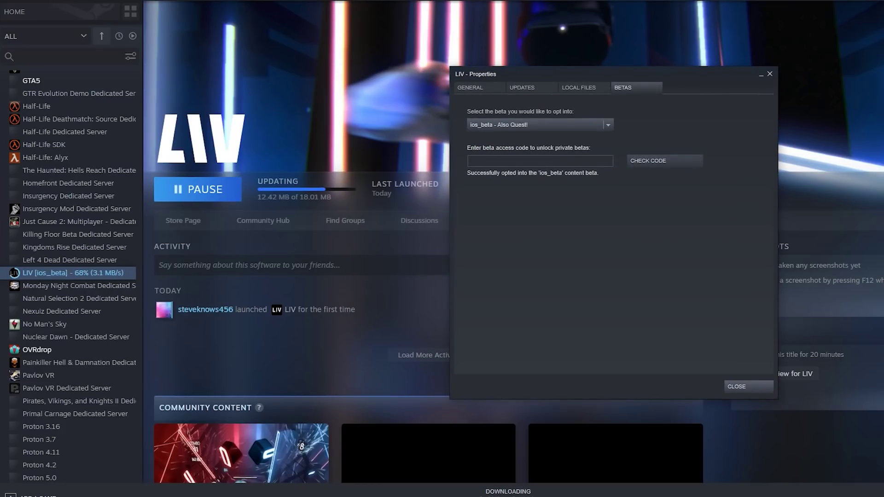
{"action": "key", "text": "Escape"}
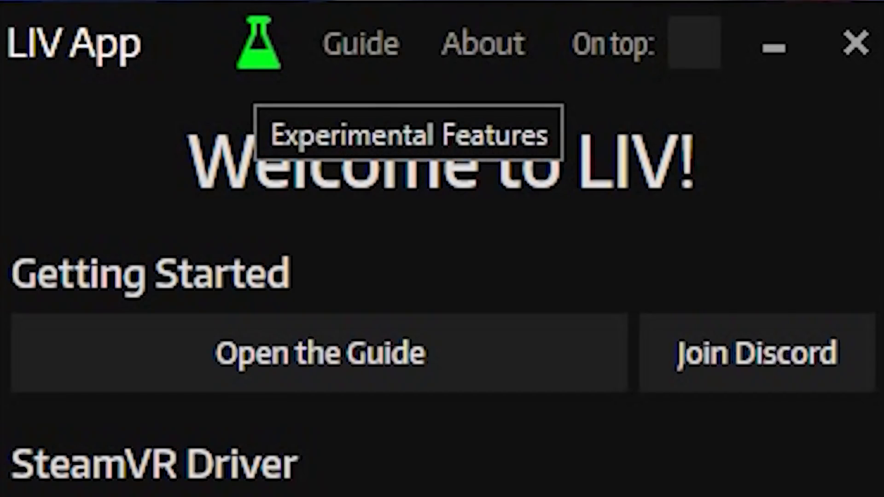
Disconnect LIV from OpenVR/SteamVR in the experimental settings and start the LIV compositor.
{"action": "left_click", "coordinate": [258, 44]}
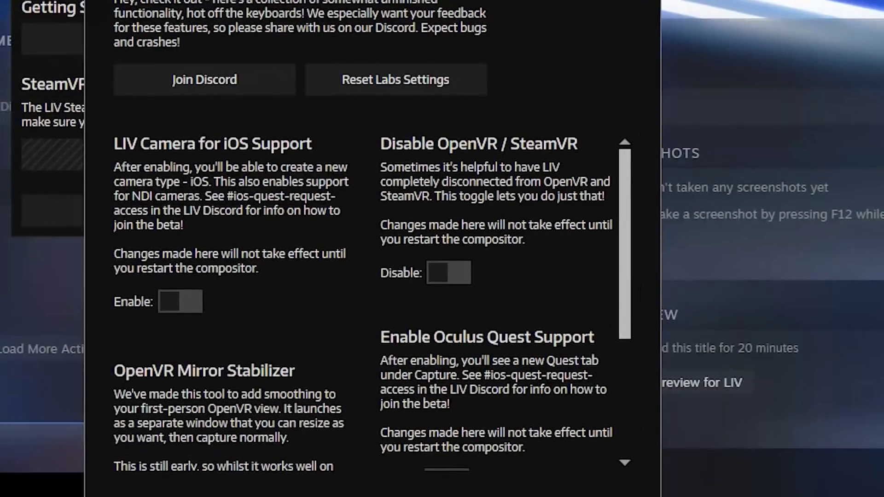
{"action": "left_click", "coordinate": [449, 272]}
{"action": "scroll", "coordinate": [368, 276], "scroll_direction": "down", "scroll_amount": 3}
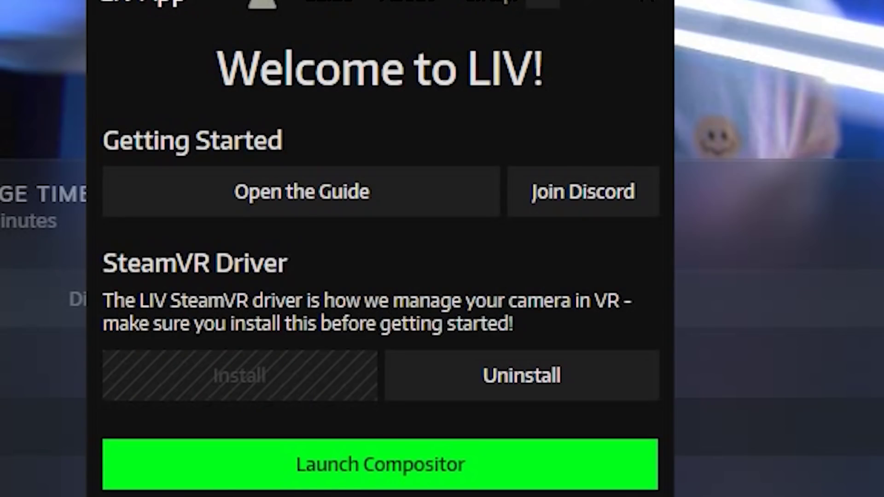
{"action": "left_click", "coordinate": [380, 464]}
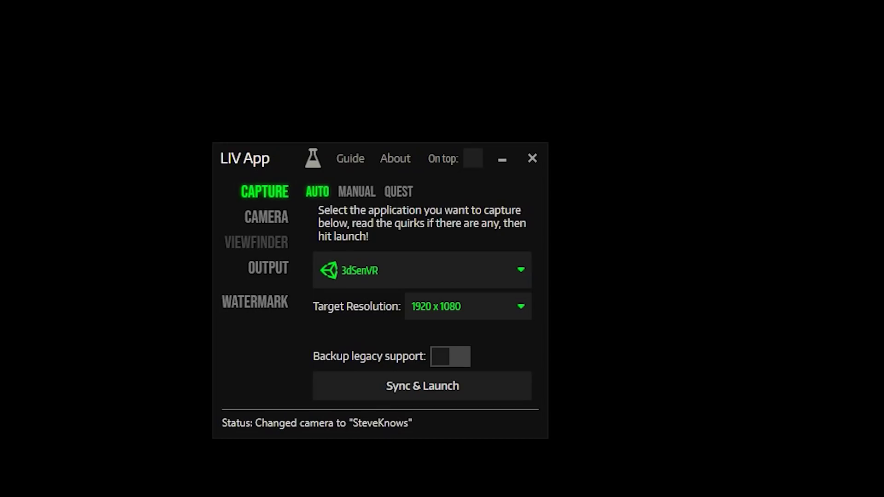
Choose Oculus Quest as the capture headset on the QUEST tab.
{"action": "left_click", "coordinate": [398, 192]}
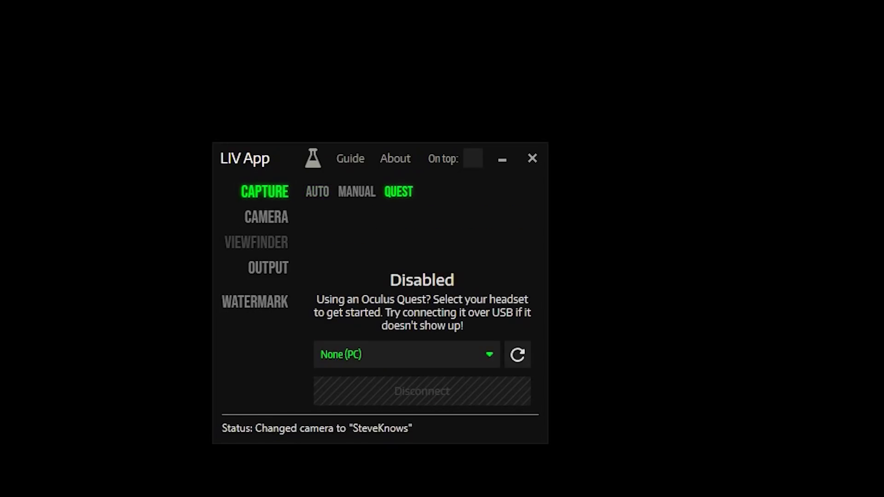
{"action": "left_click", "coordinate": [406, 354]}
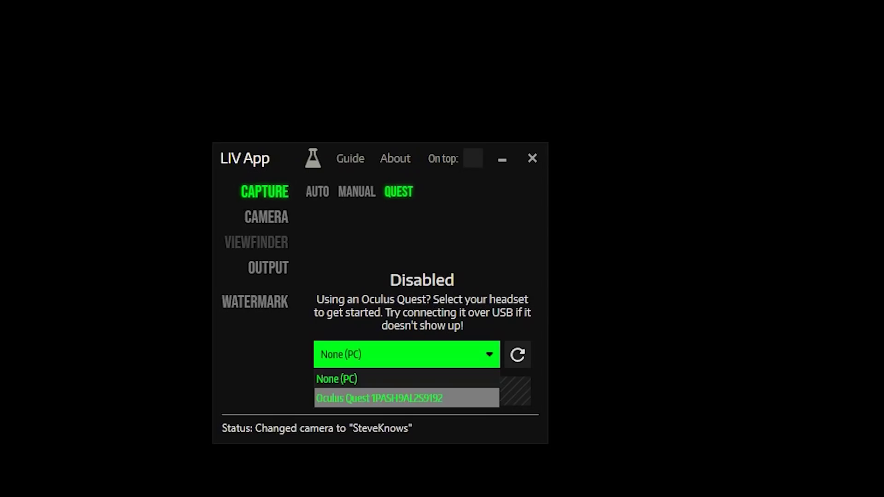
{"action": "left_click", "coordinate": [407, 398]}
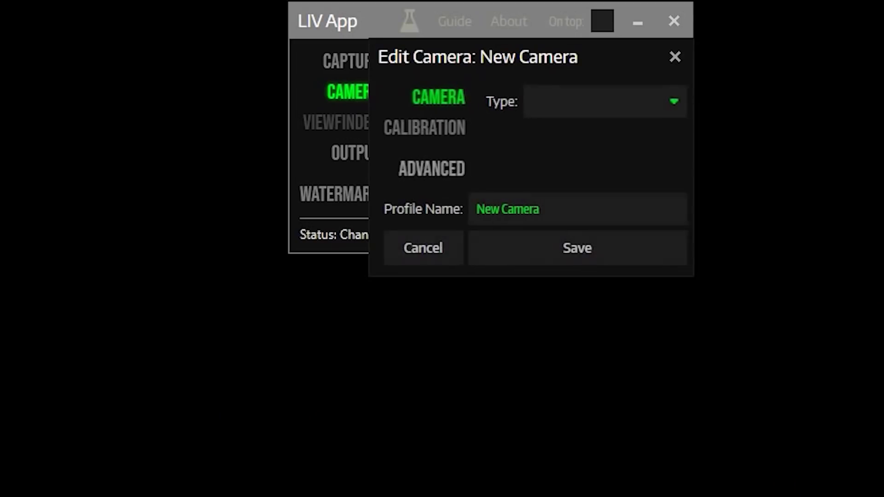
Make the new camera a Video Camera fed by the BRIO 4K Stream Edition webcam.
{"action": "left_click", "coordinate": [600, 101]}
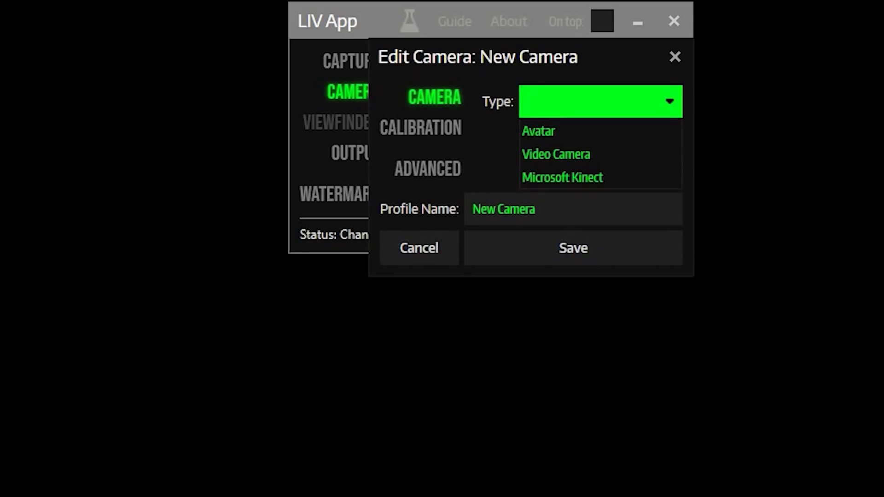
{"action": "left_click", "coordinate": [555, 154]}
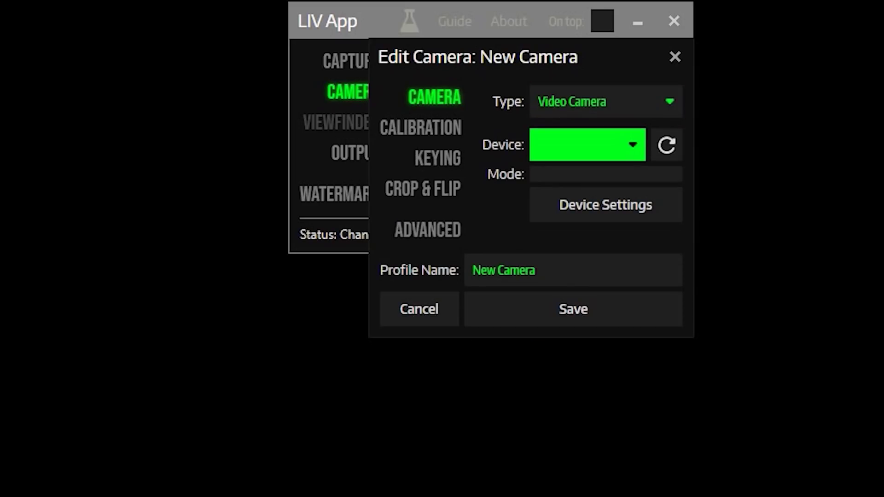
{"action": "left_click", "coordinate": [587, 145]}
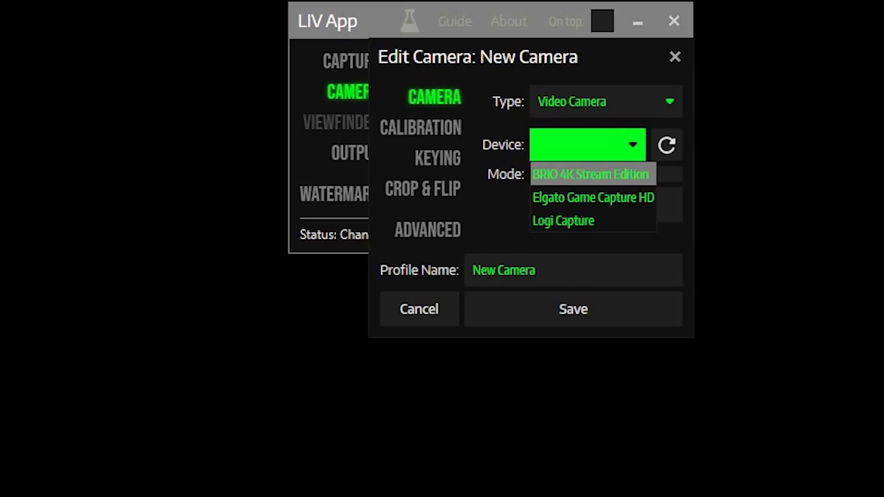
{"action": "left_click", "coordinate": [590, 174]}
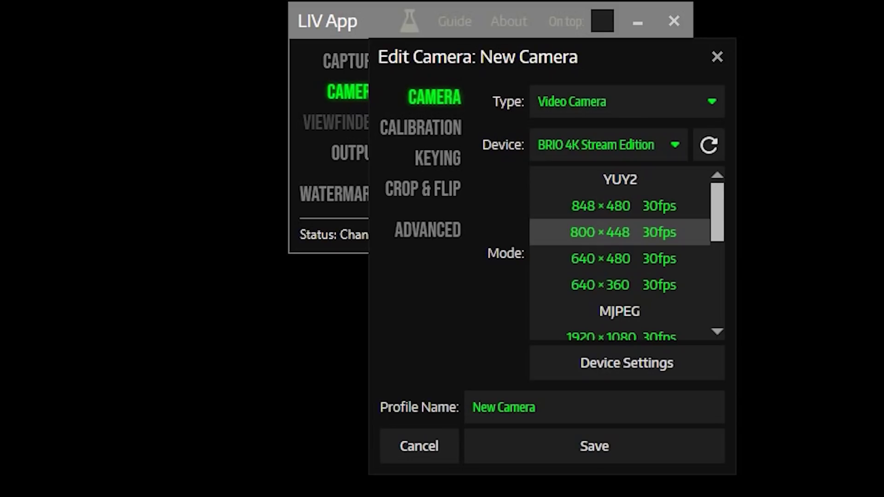
{"action": "scroll", "coordinate": [622, 256], "scroll_direction": "down", "scroll_amount": 3}
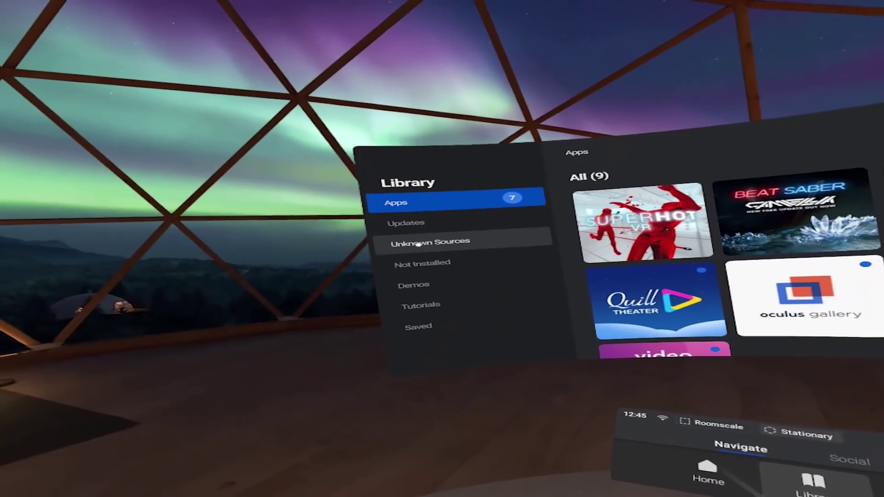
Launch LIV Calibration for Quest from Unknown Sources in the Quest Library.
{"action": "left_click", "coordinate": [359, 206]}
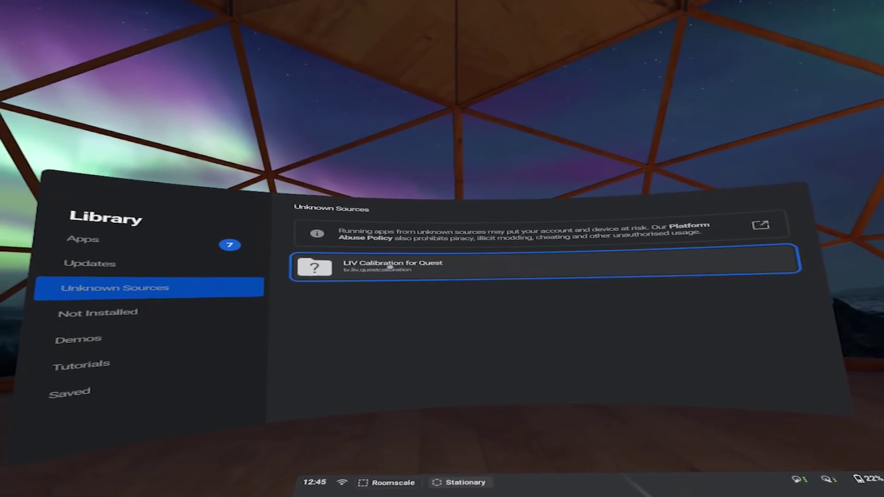
{"action": "left_click", "coordinate": [507, 258]}
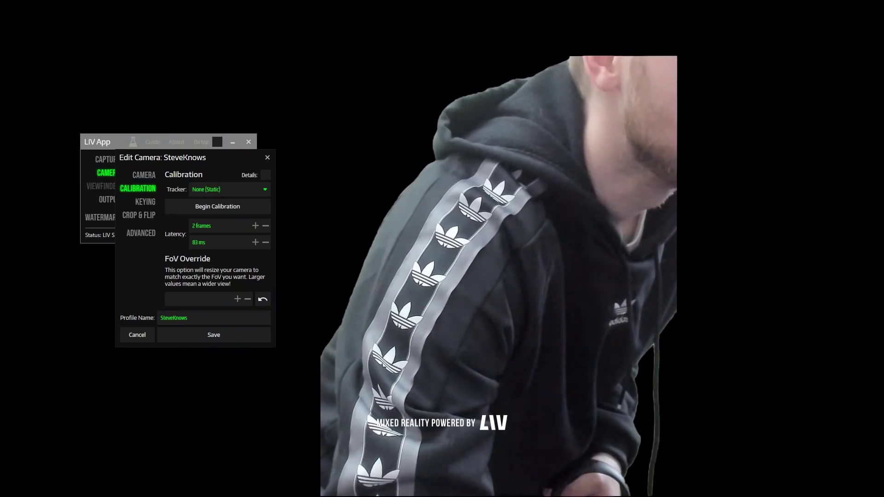
Save the New Camera profile and continue past the calibration sync failed warning.
{"action": "left_click", "coordinate": [214, 335]}
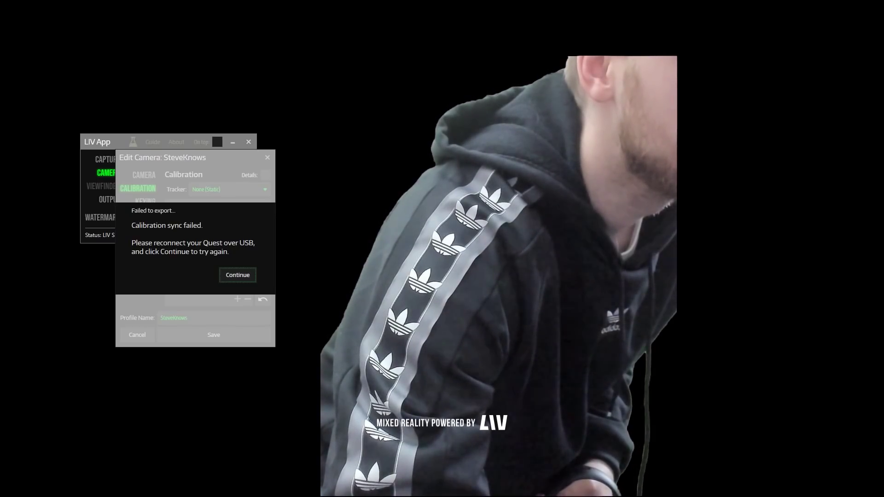
{"action": "left_click", "coordinate": [238, 275]}
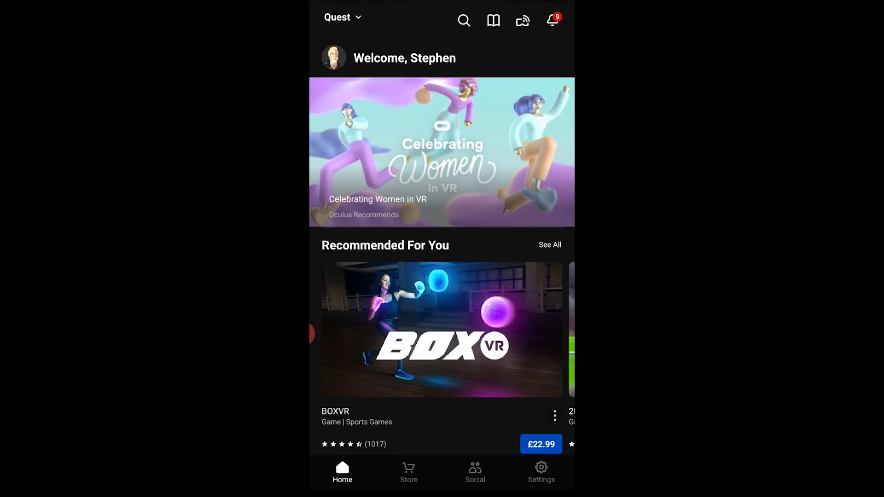
Move Beat Saber to the PublicBeta release channel (1.8.0b1) from its Library page.
{"action": "scroll", "coordinate": [442, 244], "scroll_direction": "down", "scroll_amount": 4}
{"action": "left_click", "coordinate": [343, 471]}
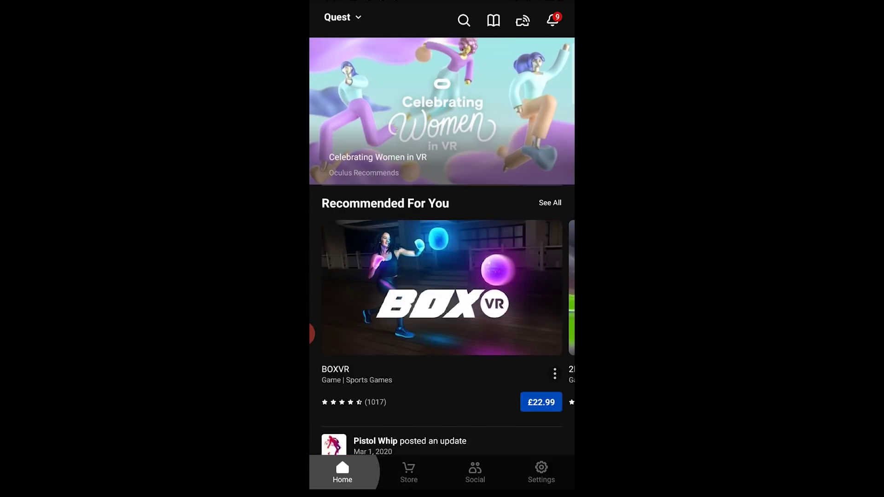
{"action": "left_click", "coordinate": [493, 20]}
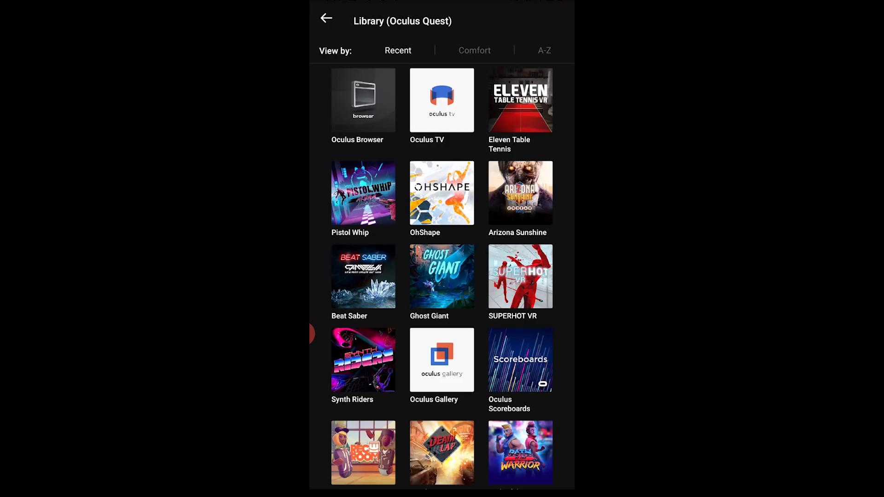
{"action": "left_click", "coordinate": [363, 277]}
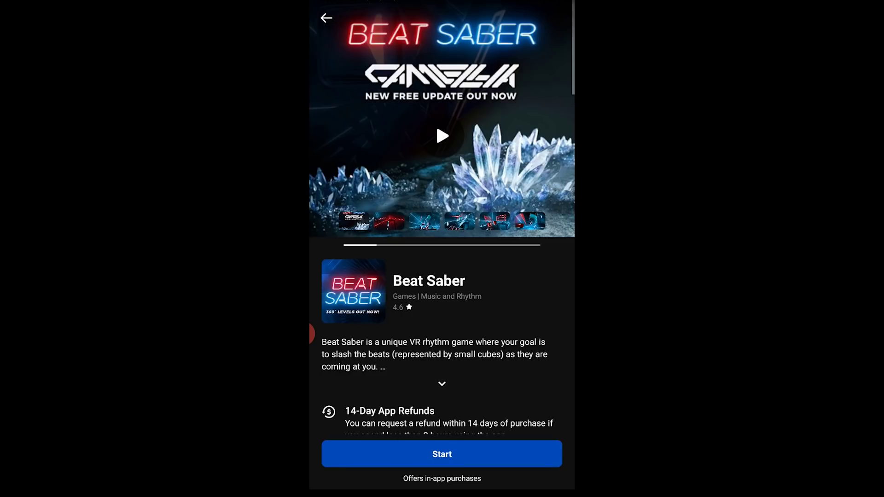
{"action": "scroll", "coordinate": [442, 230], "scroll_direction": "down", "scroll_amount": 10}
{"action": "scroll", "coordinate": [442, 231], "scroll_direction": "down", "scroll_amount": 10}
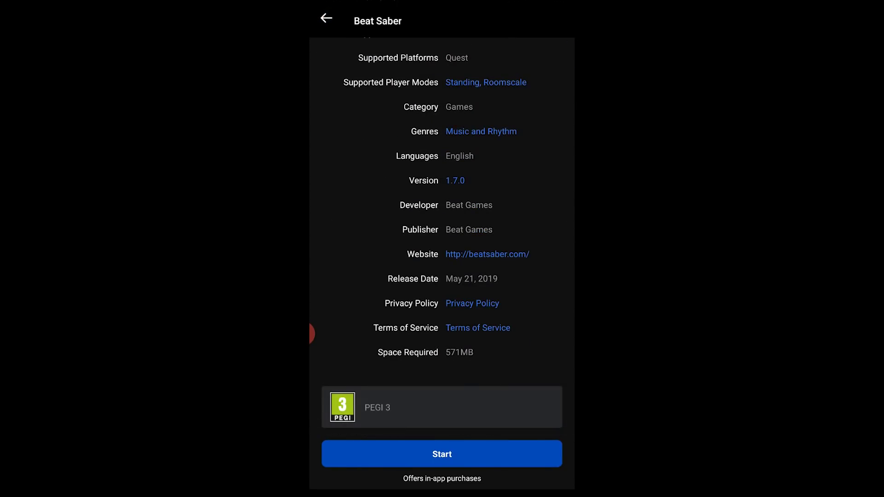
{"action": "left_click", "coordinate": [454, 180]}
{"action": "left_click", "coordinate": [523, 55]}
{"action": "left_click", "coordinate": [502, 119]}
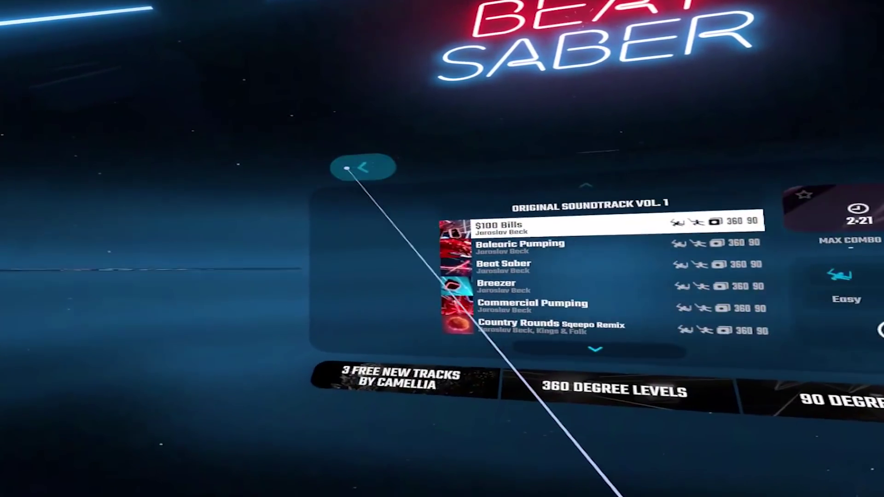
Turn Beat Saber's Mixed Reality Capture (Beta) On, then enter Solo mode skipping the tutorial.
{"action": "left_click", "coordinate": [361, 168]}
{"action": "left_click", "coordinate": [453, 323]}
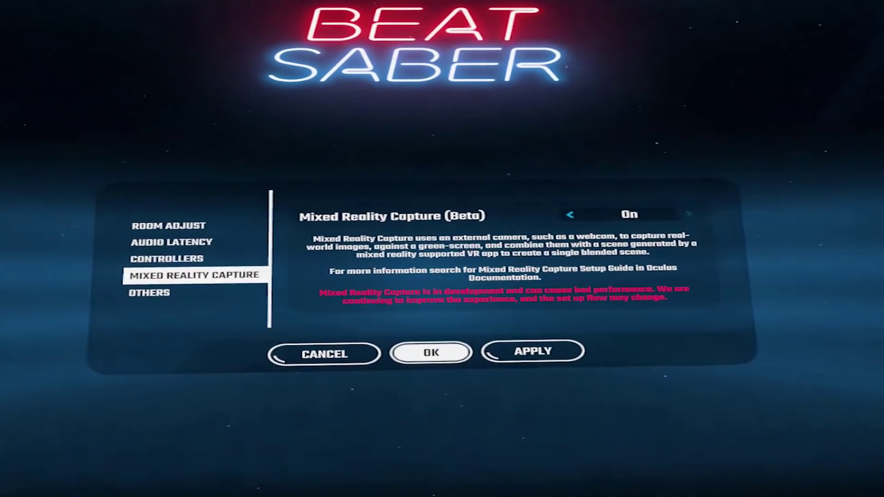
{"action": "left_click", "coordinate": [411, 360]}
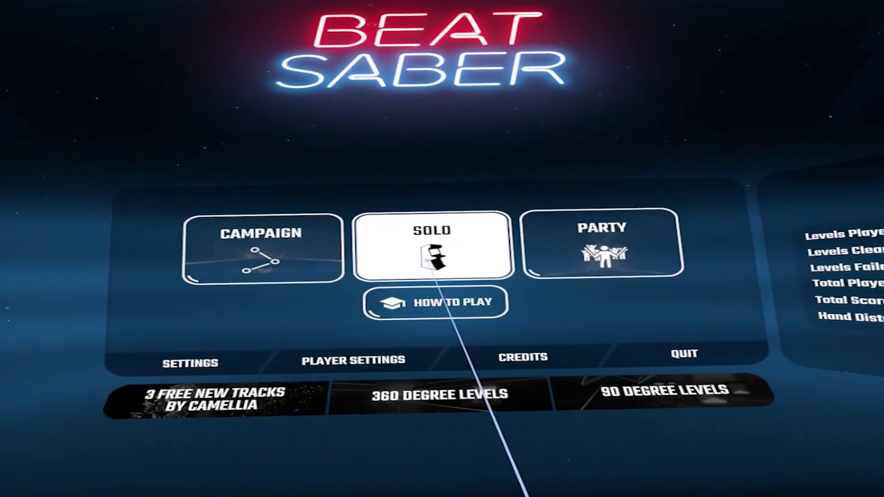
{"action": "left_click", "coordinate": [430, 256]}
{"action": "left_click", "coordinate": [478, 353]}
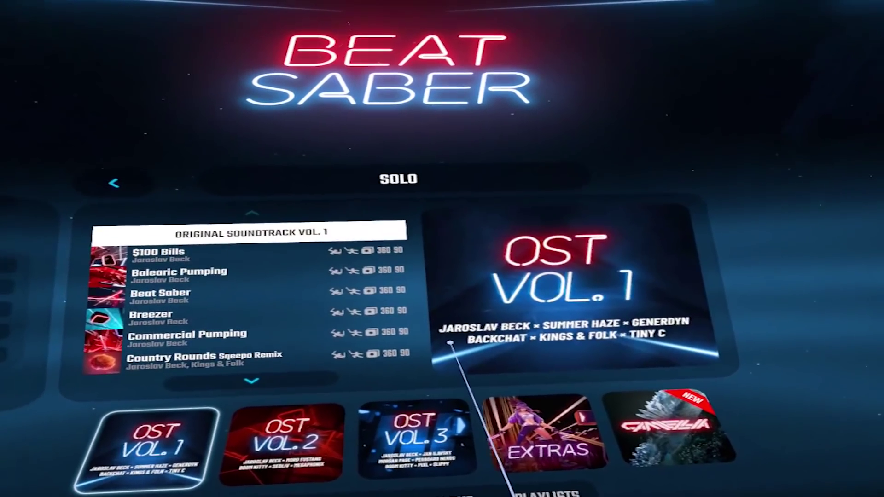